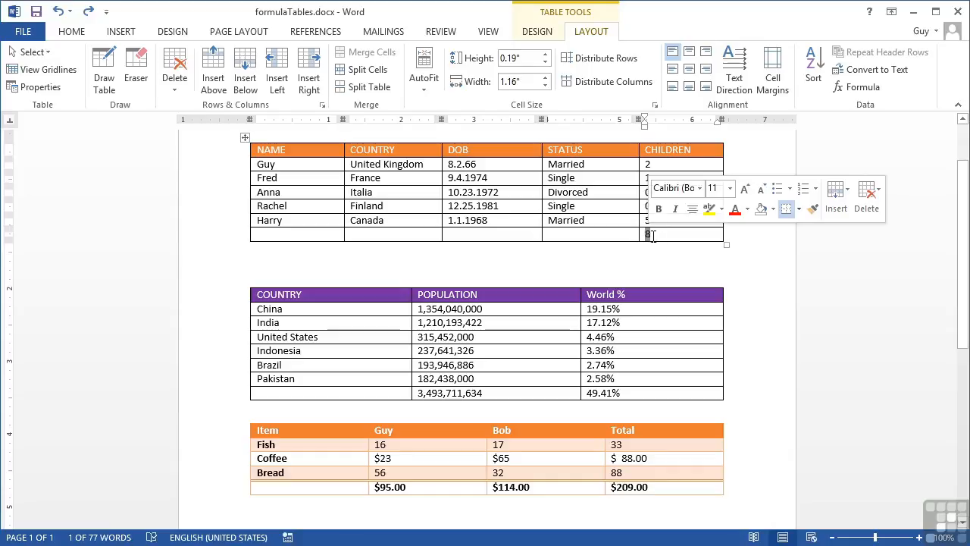
# Step: Display the field code behind the CHILDREN column's total, and switch the field back to its result
pyautogui.click(667, 237)
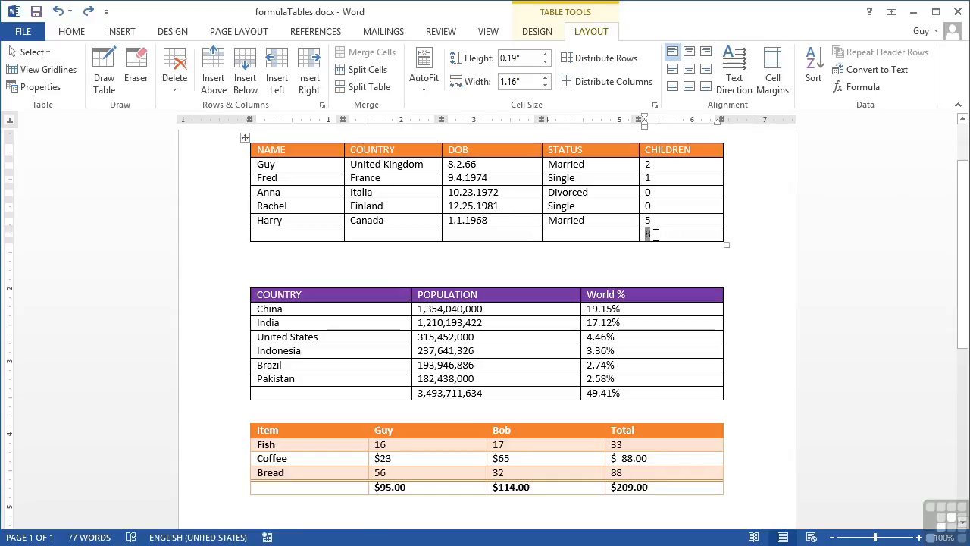
pyautogui.doubleClick(648, 235)
pyautogui.rightClick(649, 239)
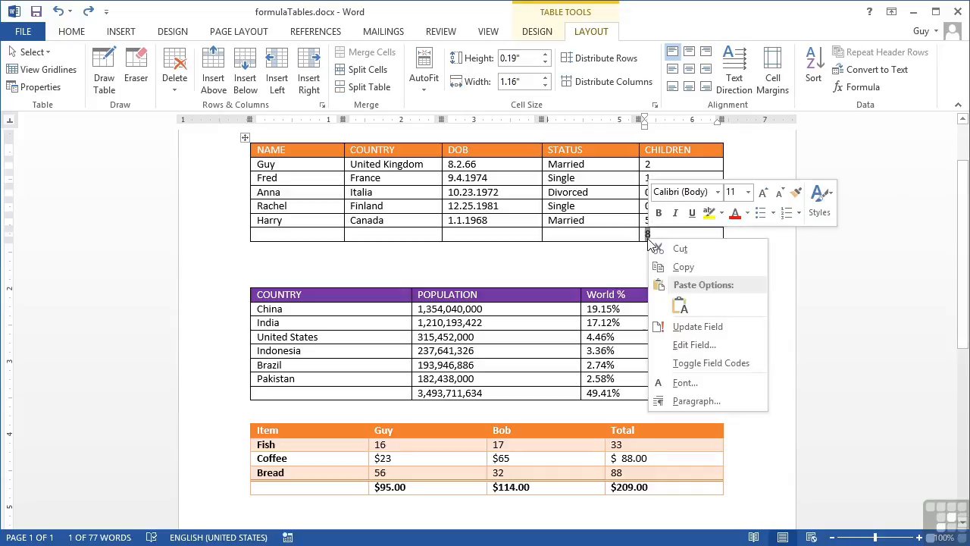
pyautogui.click(689, 366)
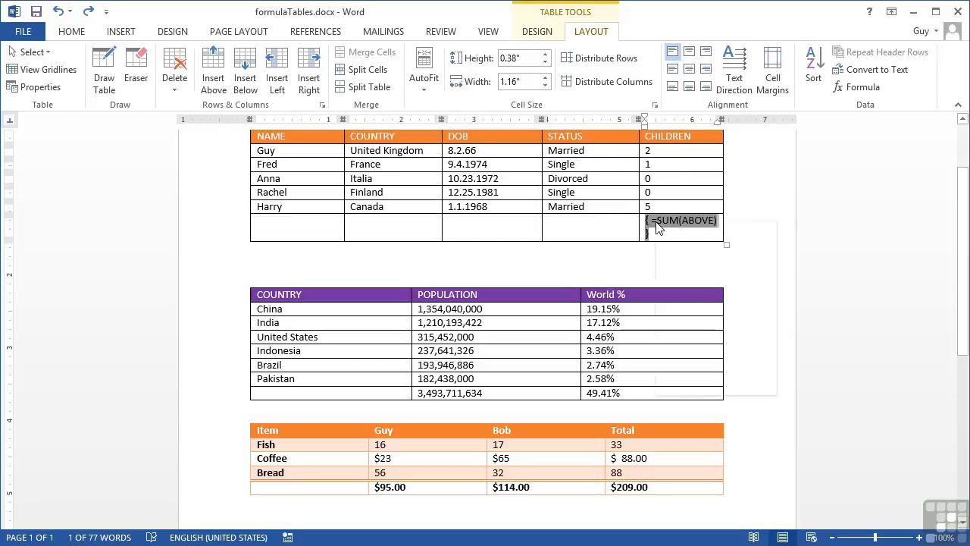
pyautogui.rightClick(657, 229)
pyautogui.click(707, 347)
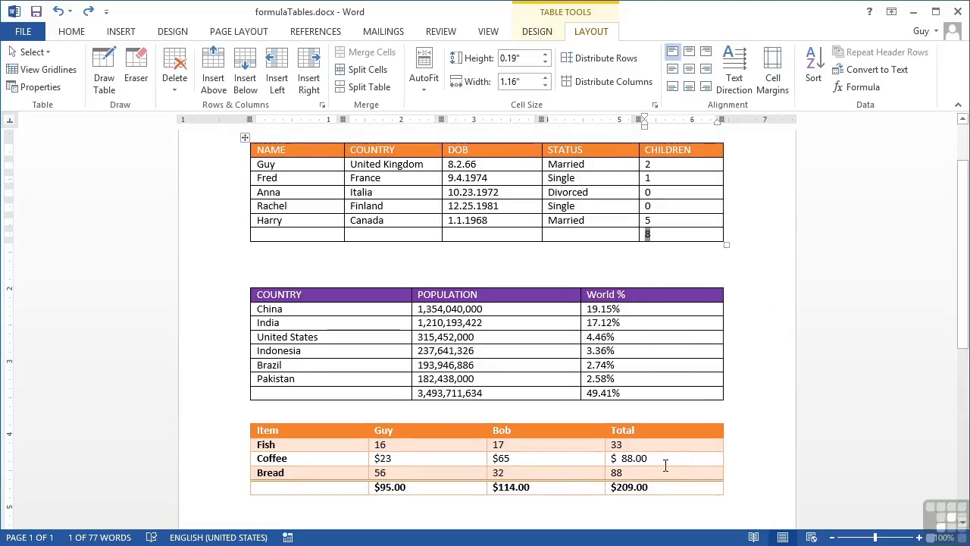
# Step: Display the field code behind the Fish row's total in the item table, and switch it back to its result
pyautogui.click(617, 448)
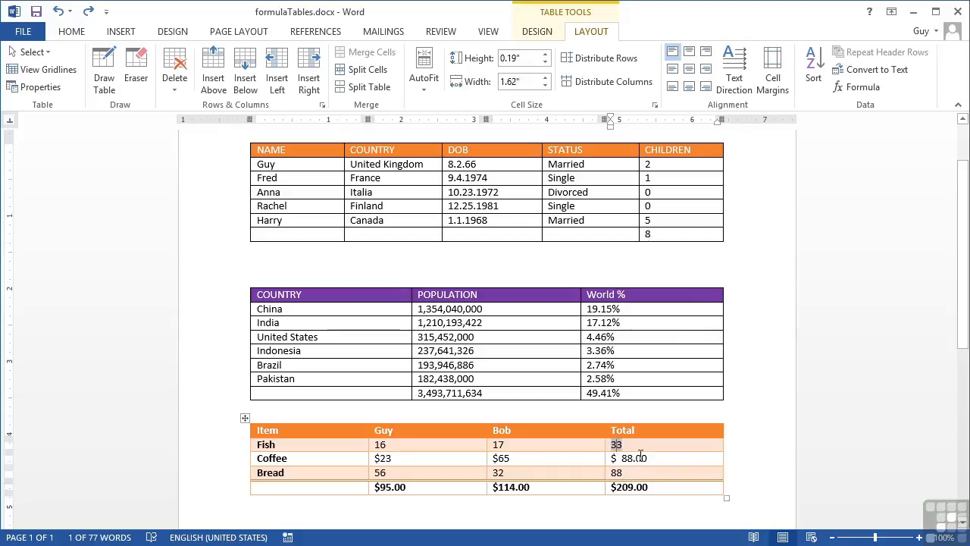
pyautogui.rightClick(618, 449)
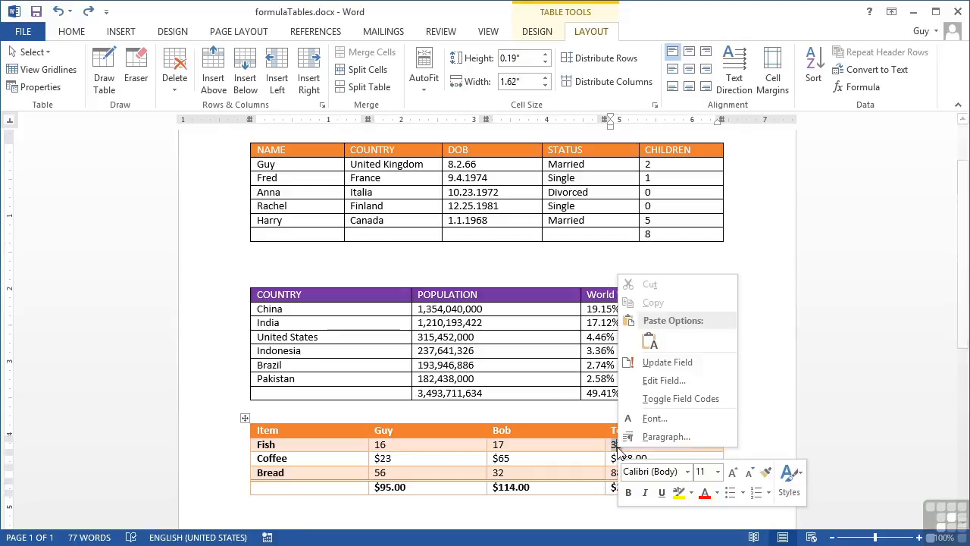
pyautogui.click(681, 399)
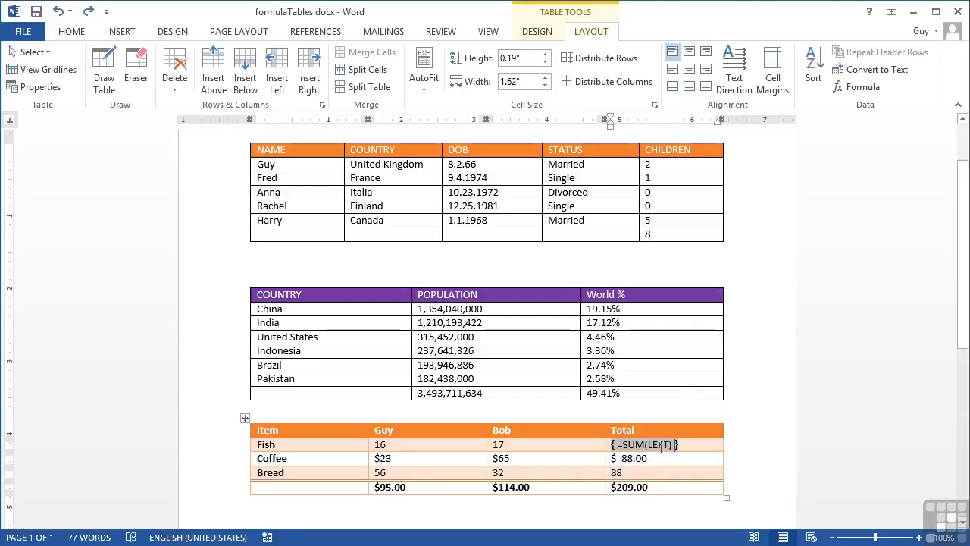
pyautogui.rightClick(632, 446)
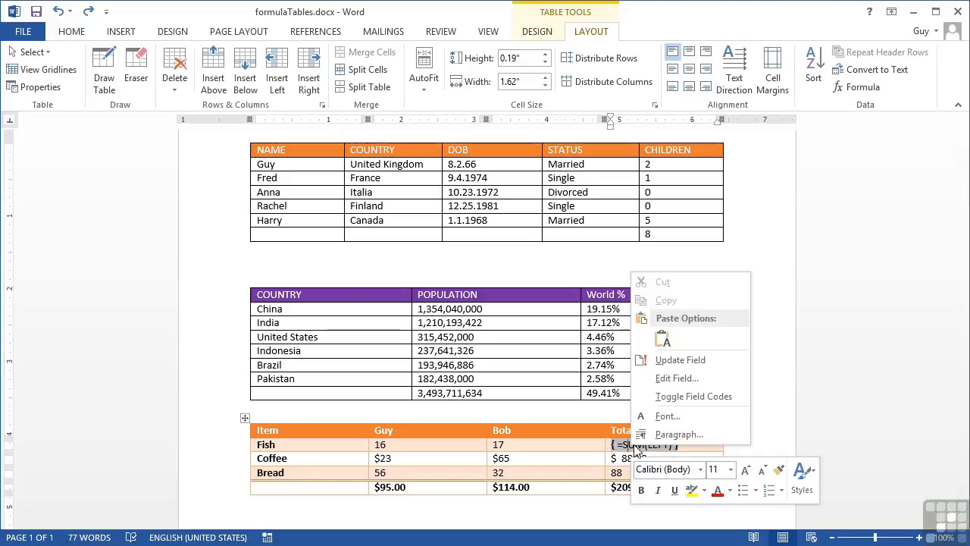
pyautogui.click(680, 399)
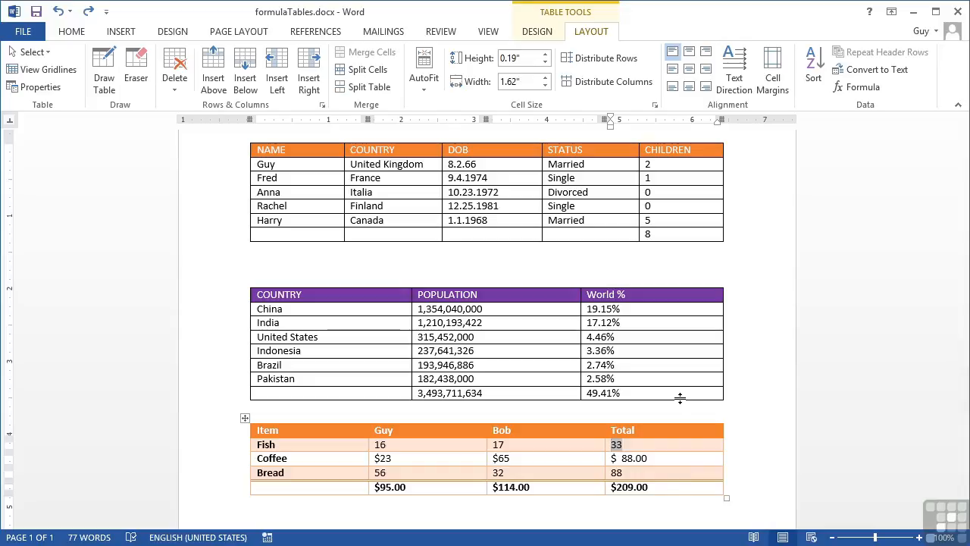
# Step: Change the CHILDREN value in the Finland row of the first table to 3
pyautogui.click(319, 234)
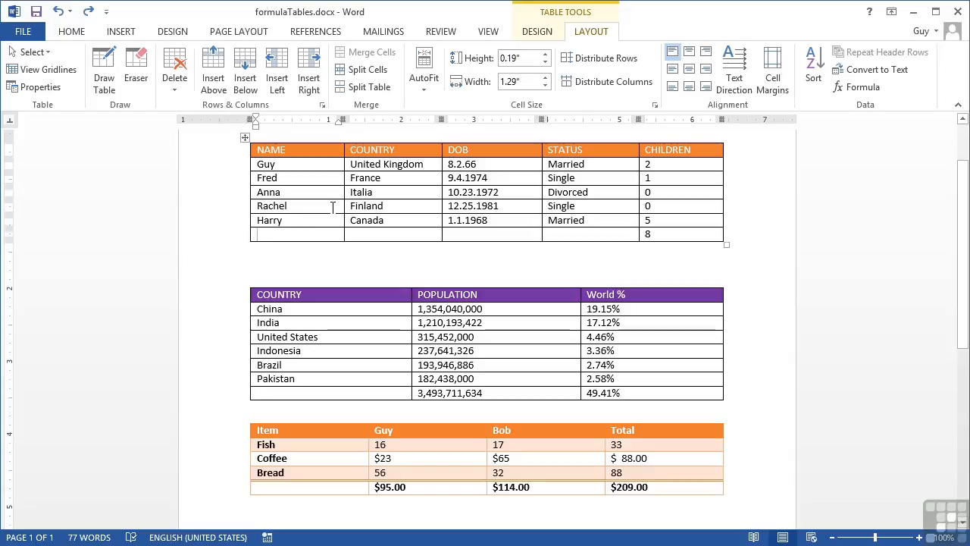
pyautogui.doubleClick(646, 205)
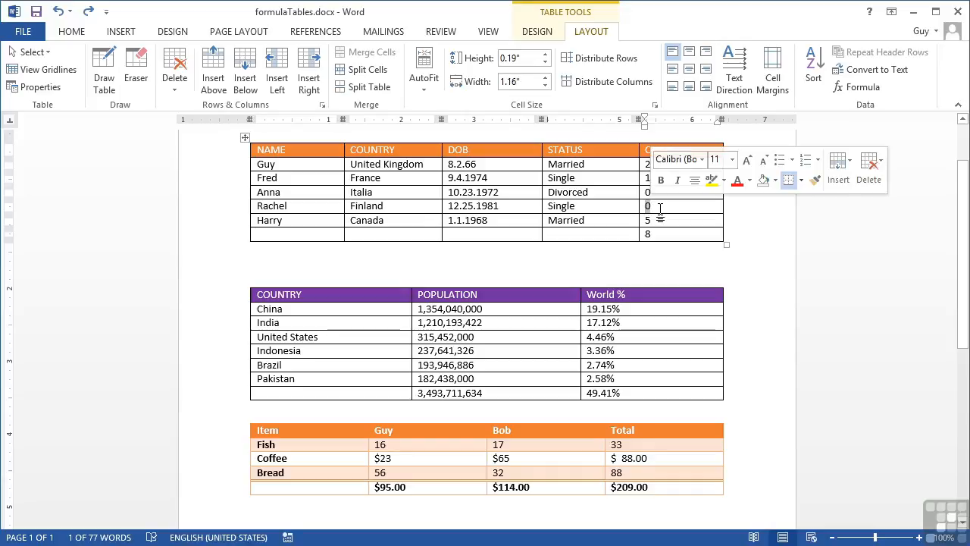
pyautogui.write('3')
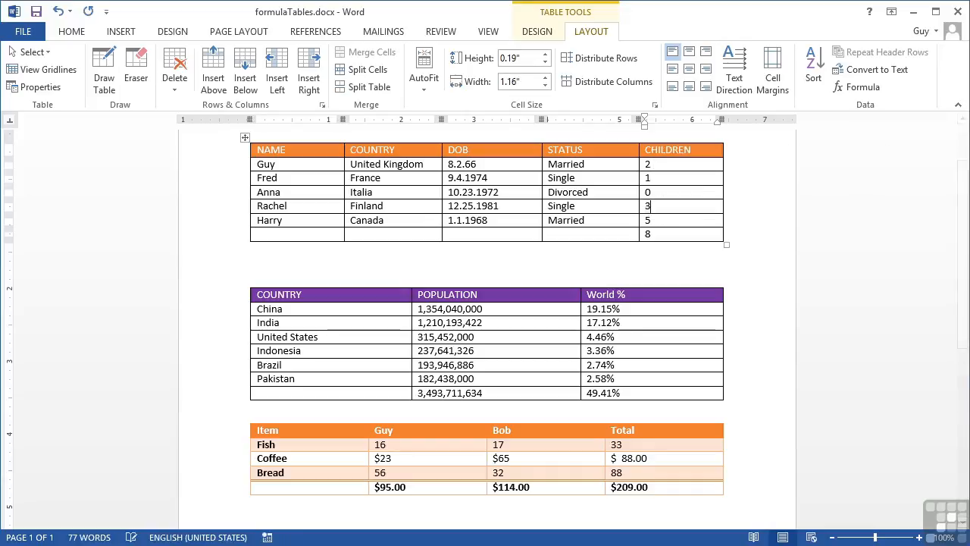
pyautogui.press('Down')
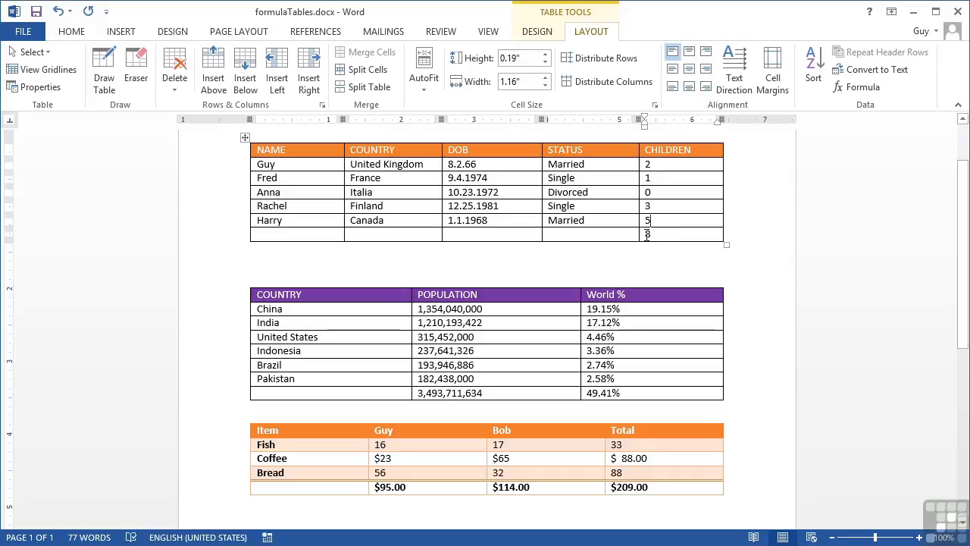
# Step: Update the total field at the bottom of the CHILDREN column
pyautogui.doubleClick(647, 235)
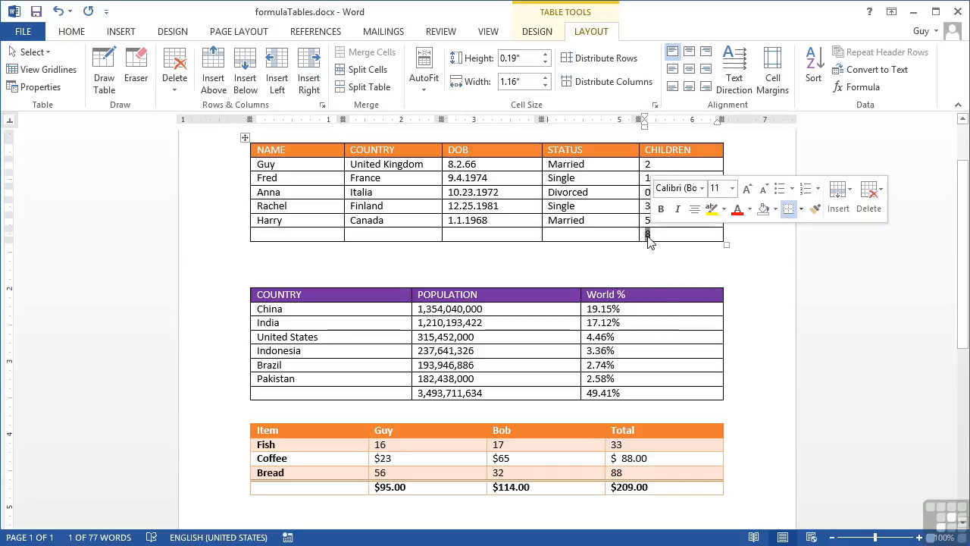
pyautogui.rightClick(649, 240)
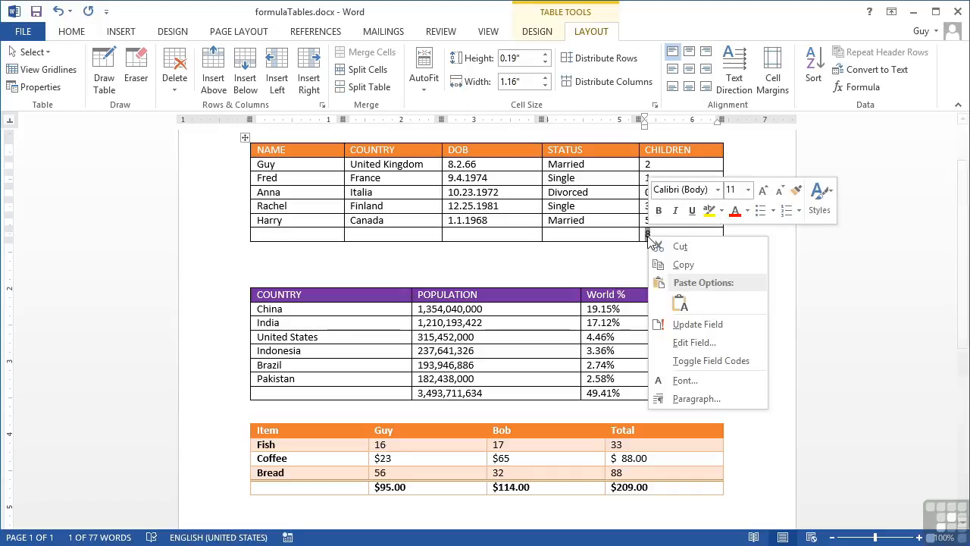
pyautogui.click(698, 324)
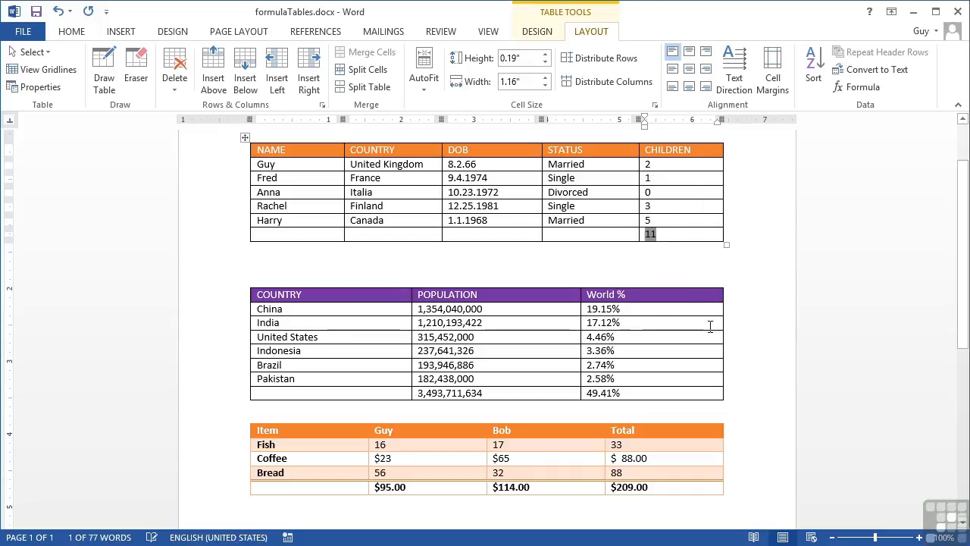
pyautogui.click(671, 235)
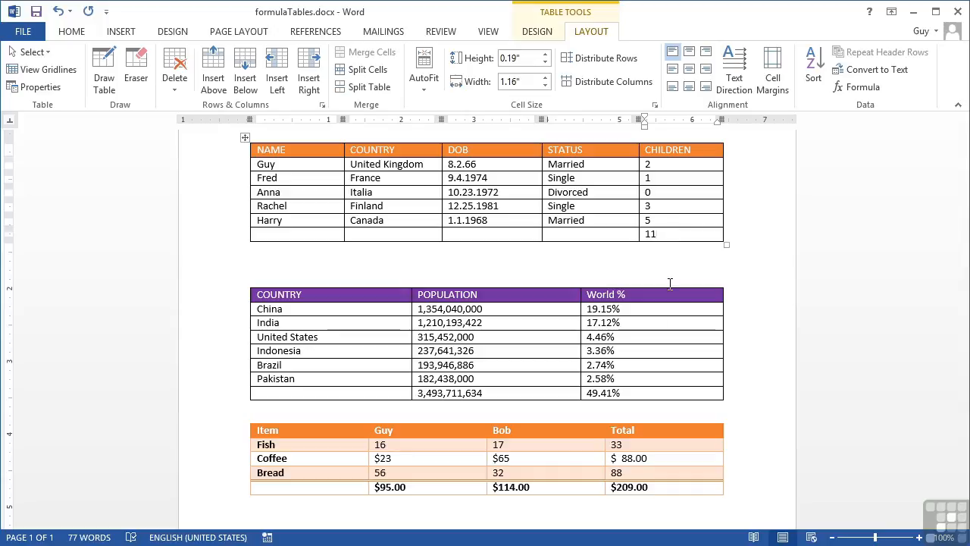
# Step: Insert a row above the totals row of the country table and enter Bangladesh as its country
pyautogui.click(329, 392)
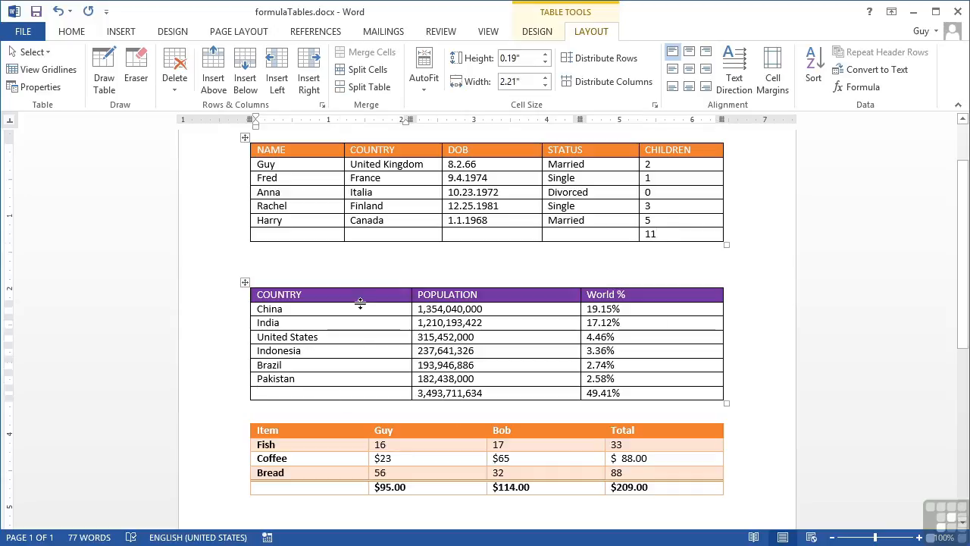
pyautogui.click(216, 84)
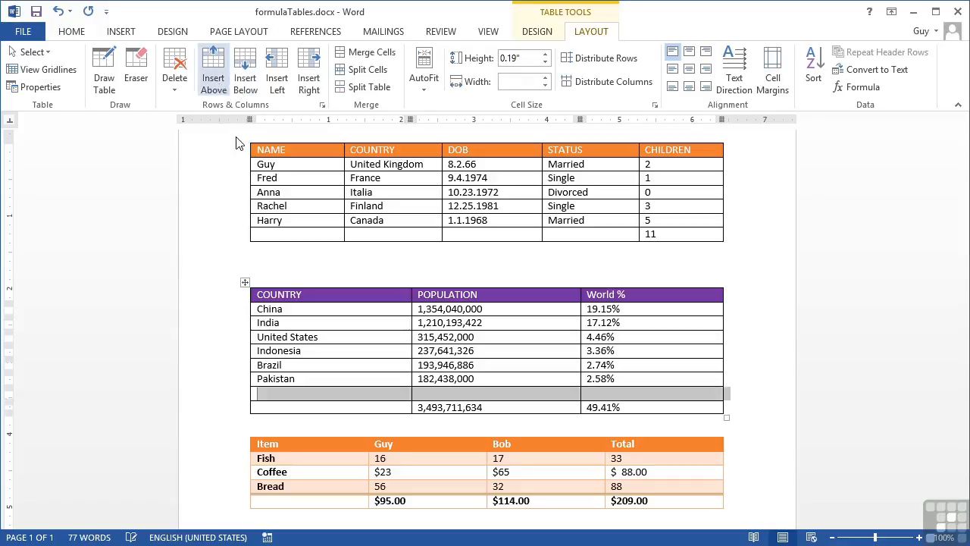
pyautogui.click(265, 396)
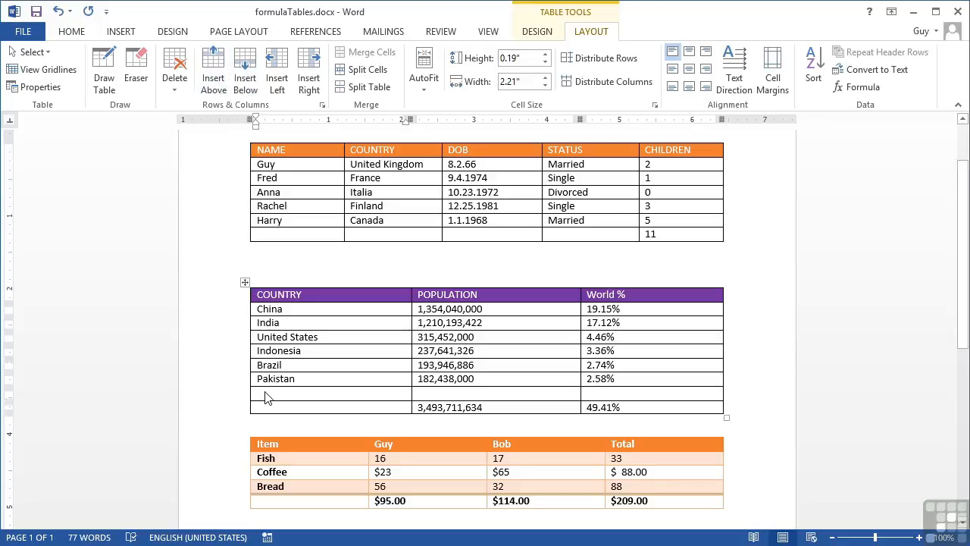
pyautogui.write('Bangladesh')
pyautogui.press('Tab')
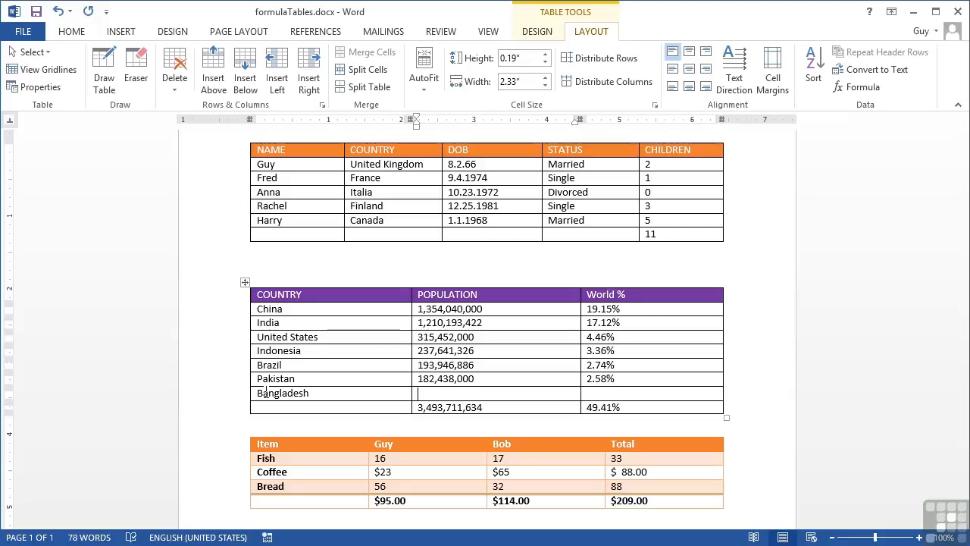
# Step: Fill the Bangladesh row with a population of 156,050,883 and a world percentage of 2.21%
pyautogui.write('156,050')
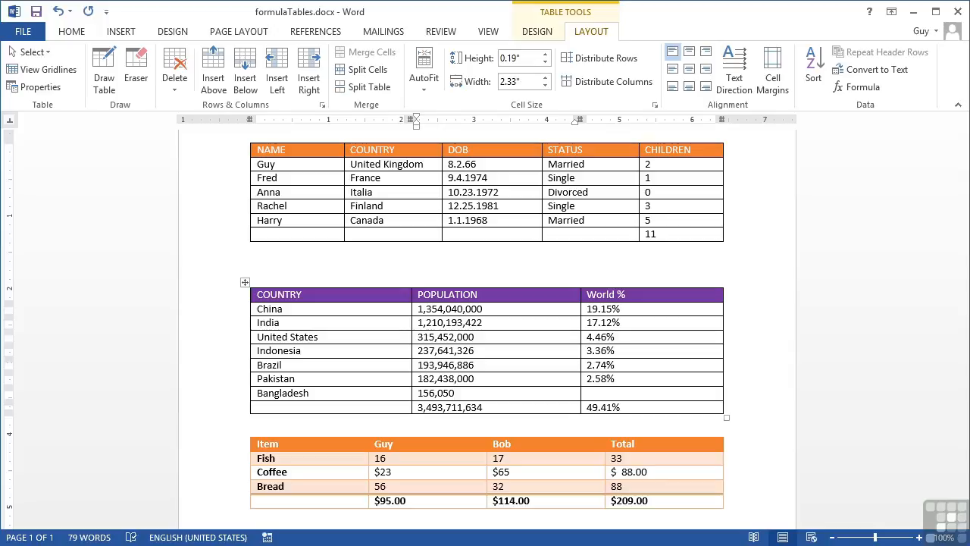
pyautogui.write(',883')
pyautogui.press('Tab')
pyautogui.write('2,21%')
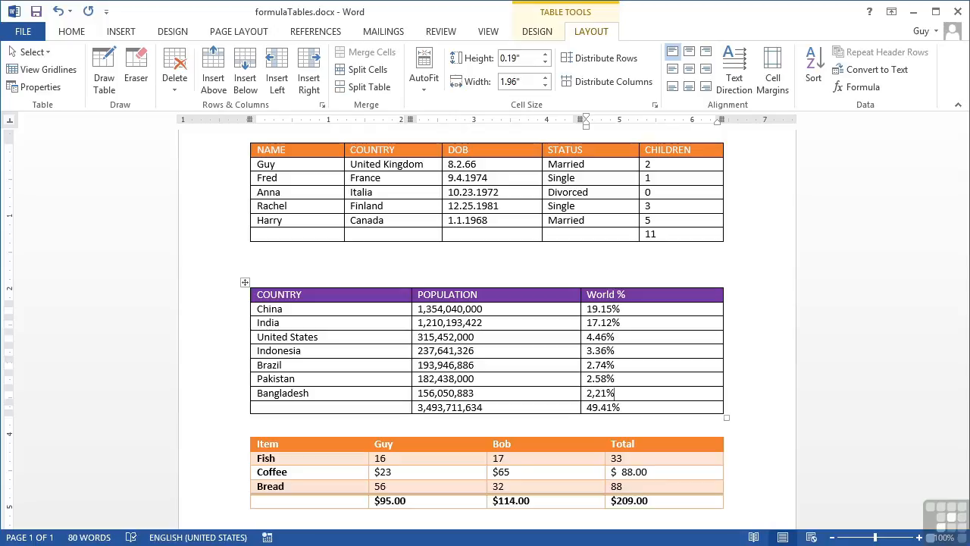
pyautogui.press('Left')
pyautogui.press('Left')
pyautogui.press('BackSpace')
pyautogui.write('.')
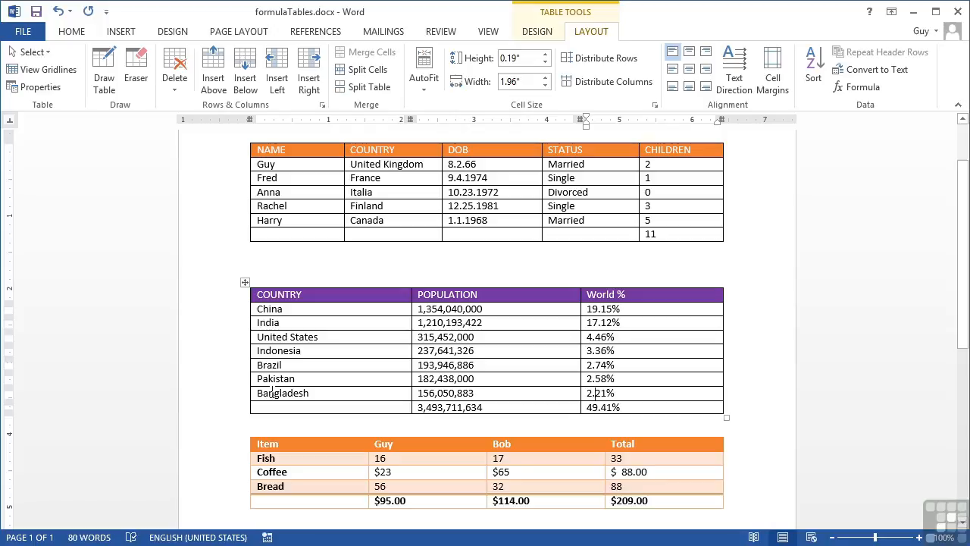
# Step: Update the POPULATION and World % total fields in the country table together
pyautogui.click(469, 410)
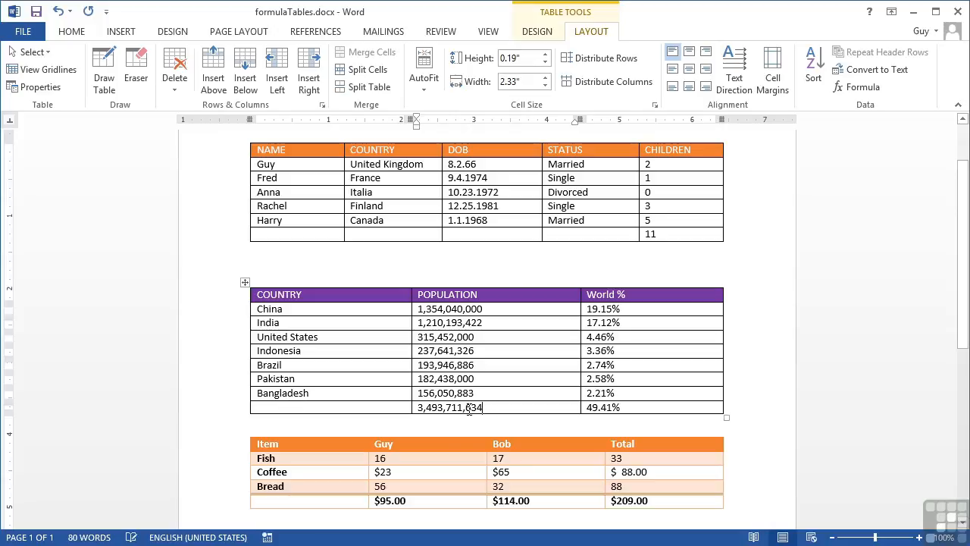
pyautogui.click(608, 407)
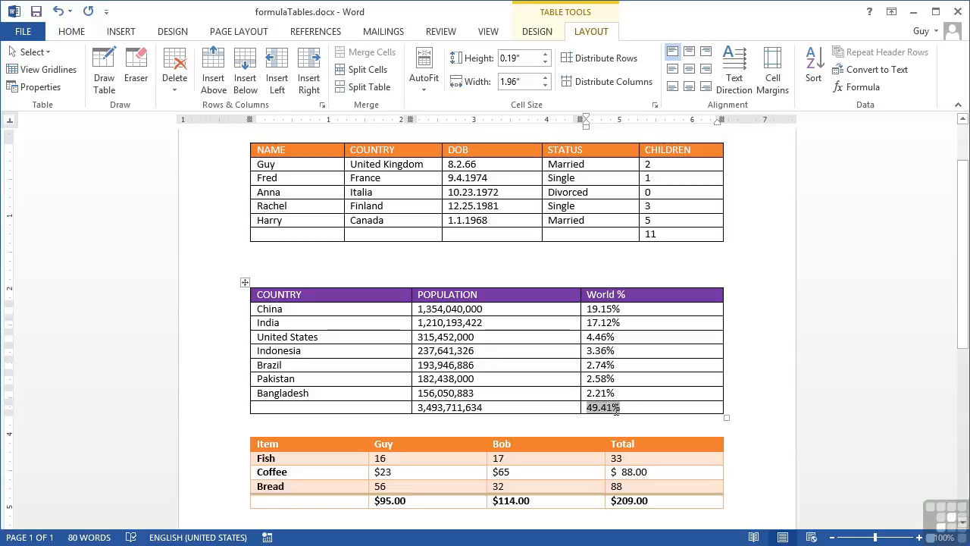
pyautogui.rightClick(605, 408)
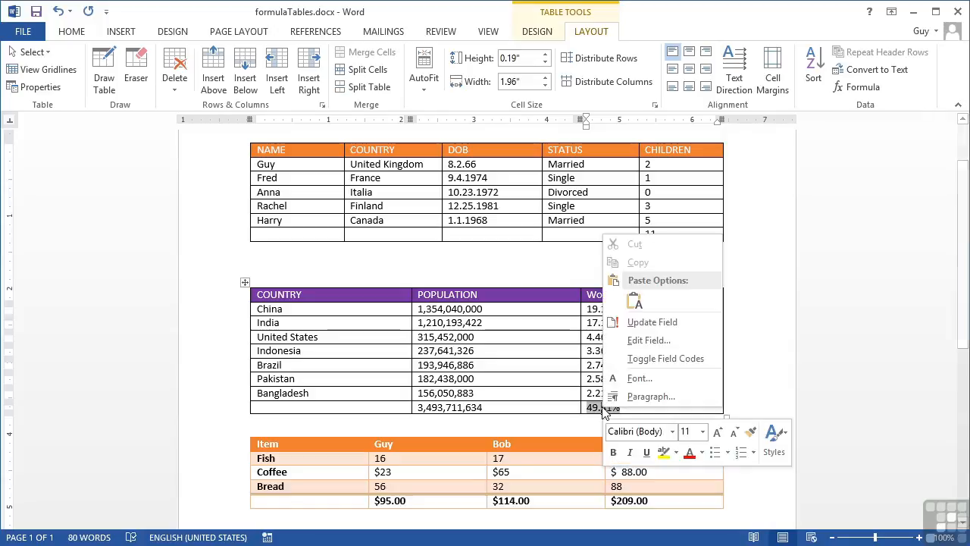
pyautogui.click(552, 409)
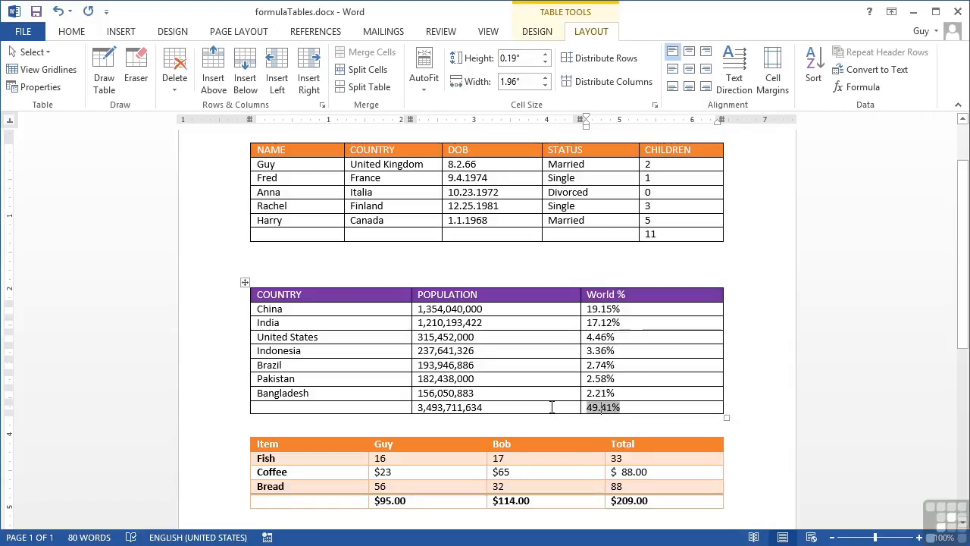
pyautogui.moveTo(604, 407); pyautogui.dragTo(500, 407)
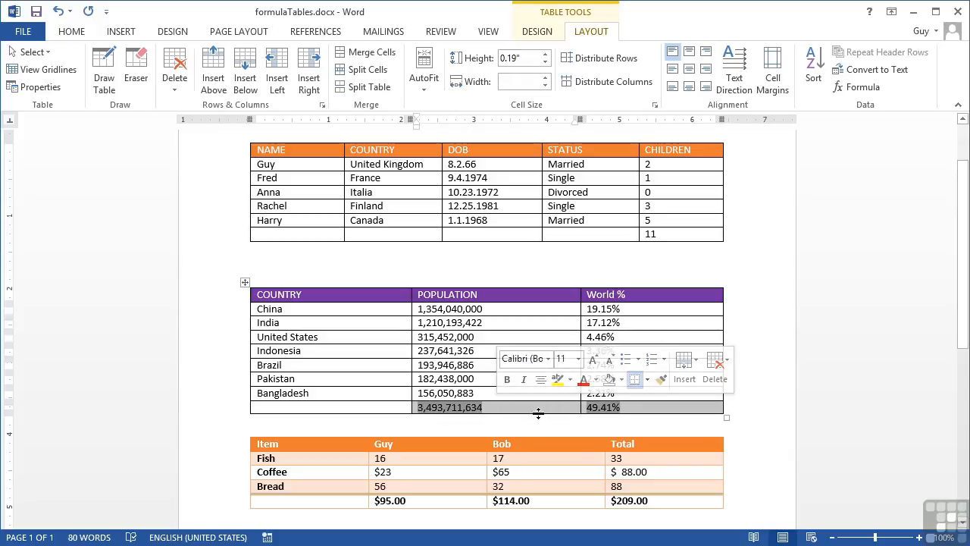
pyautogui.press('F9')
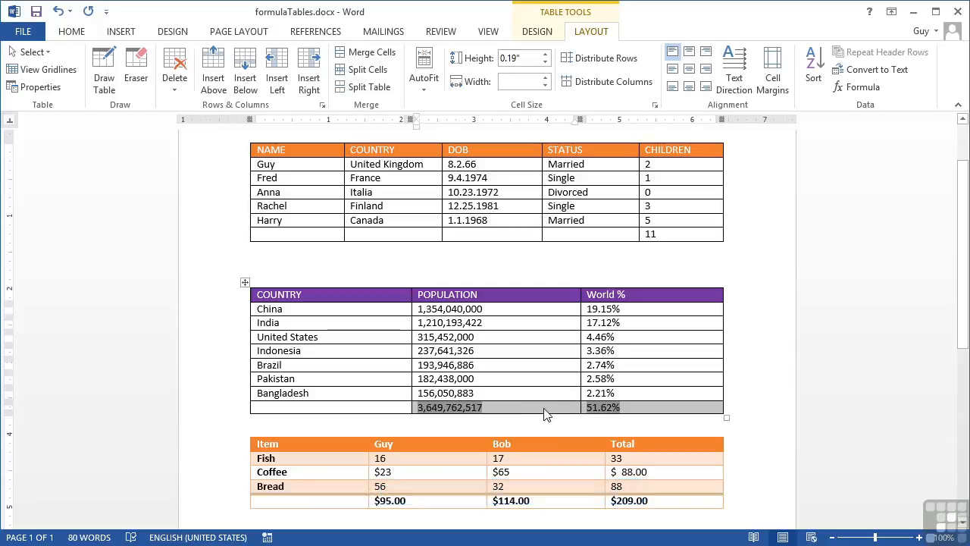
pyautogui.click(641, 408)
# Step: Insert a row above Bread in the item table for Cheese, with 4 and 21 in the two person columns
pyautogui.scroll(-3, 641, 408)
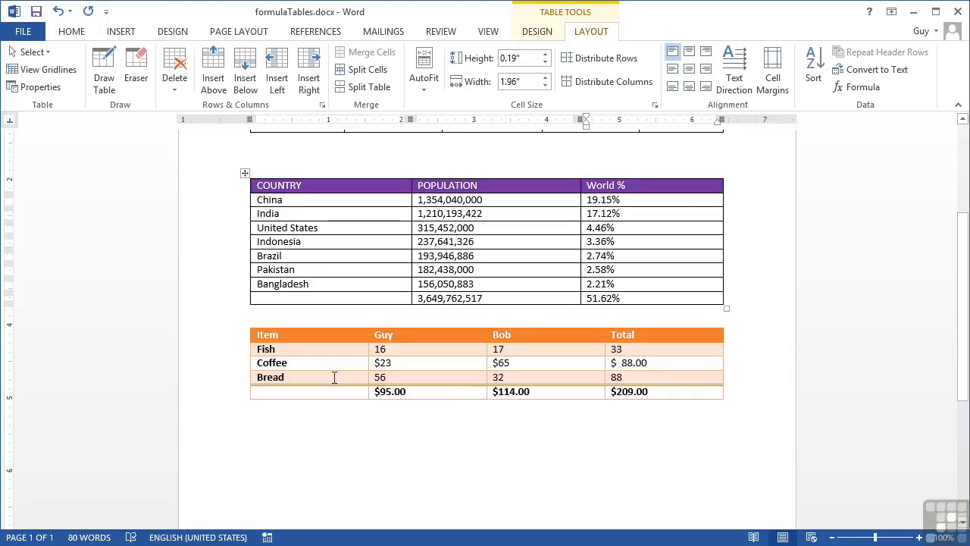
pyautogui.click(307, 377)
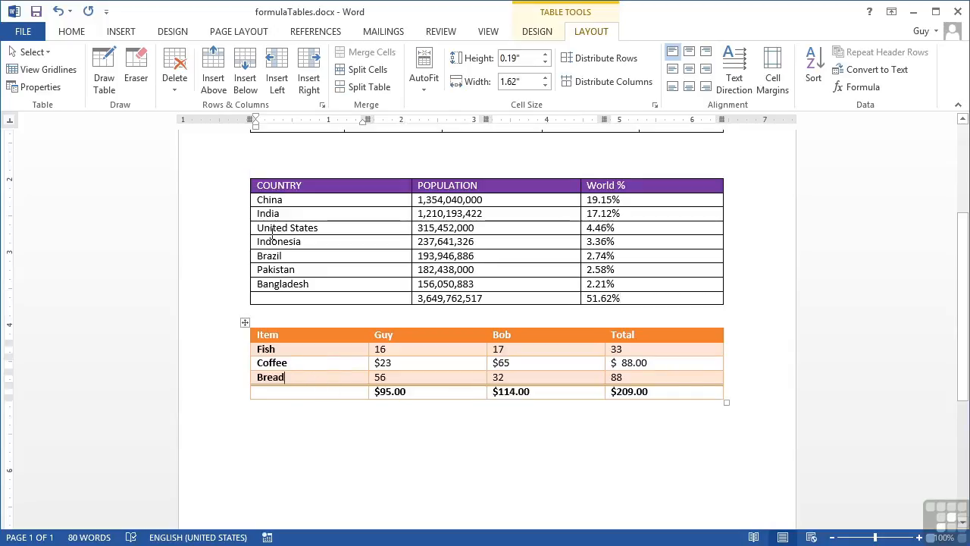
pyautogui.click(214, 72)
pyautogui.click(284, 376)
pyautogui.write('Cheese')
pyautogui.press('Tab')
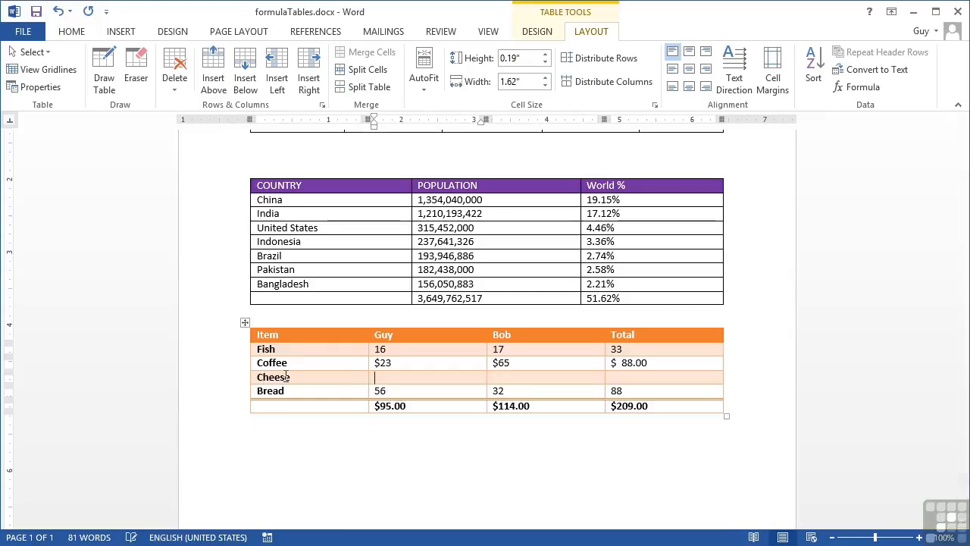
pyautogui.write('4')
pyautogui.press('Tab')
pyautogui.write('21')
pyautogui.press('Tab')
# Step: Copy the Total formula field from the Bread row into the Cheese row's Total cell and update it
pyautogui.click(617, 390)
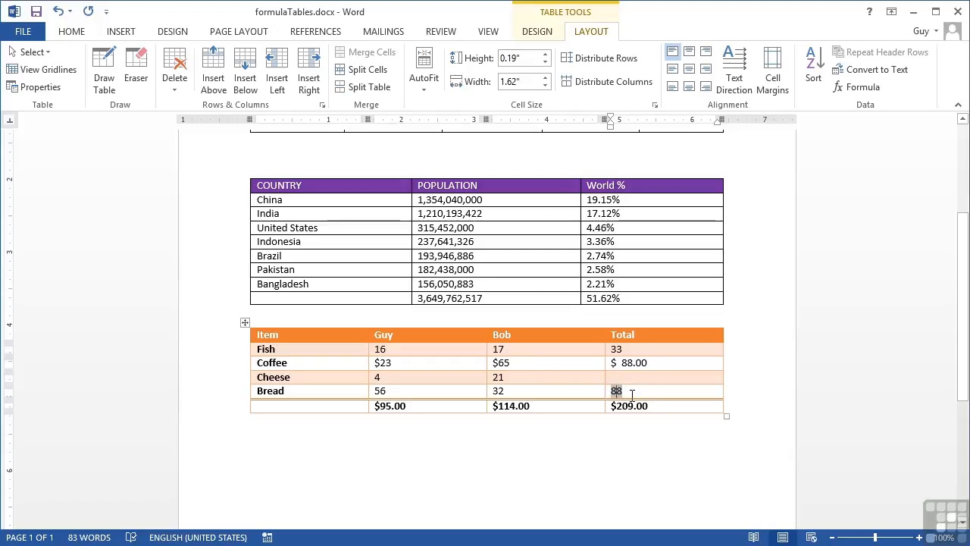
pyautogui.moveTo(633, 391); pyautogui.dragTo(615, 394)
pyautogui.hotkey('ctrl', 'c')
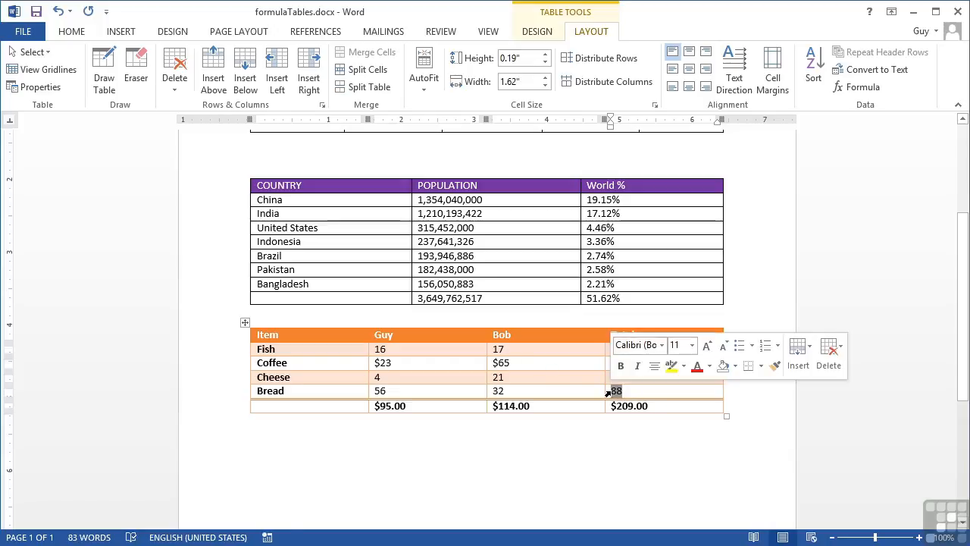
pyautogui.click(625, 379)
pyautogui.hotkey('ctrl', 'v')
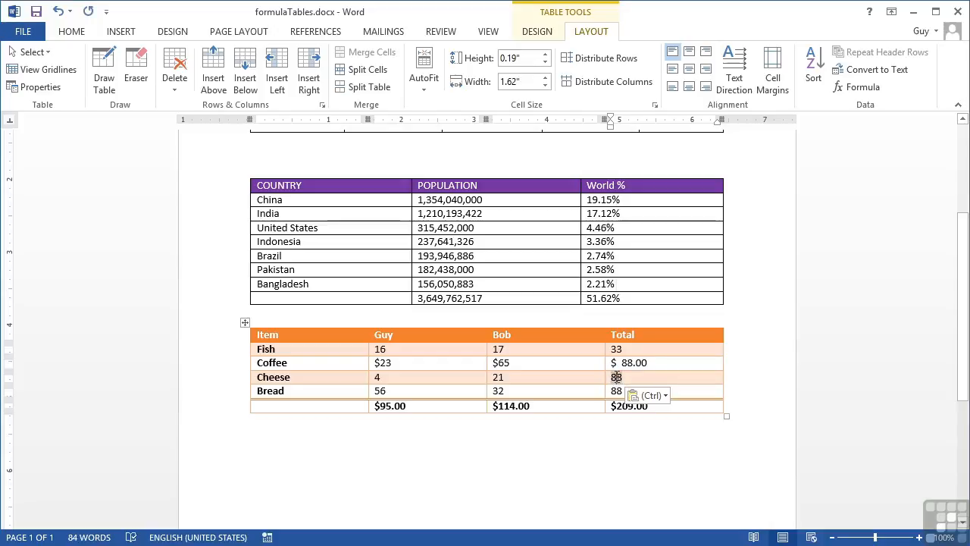
pyautogui.rightClick(617, 377)
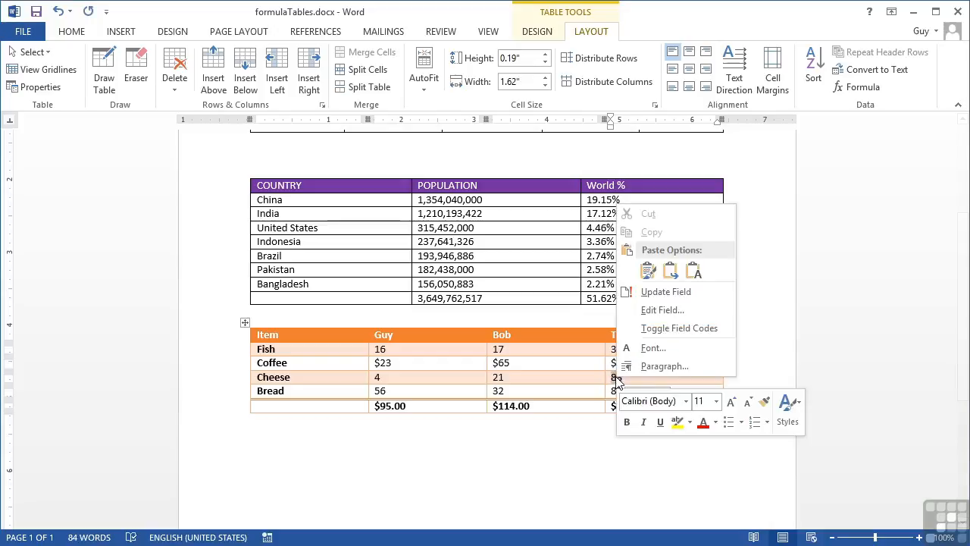
pyautogui.click(663, 294)
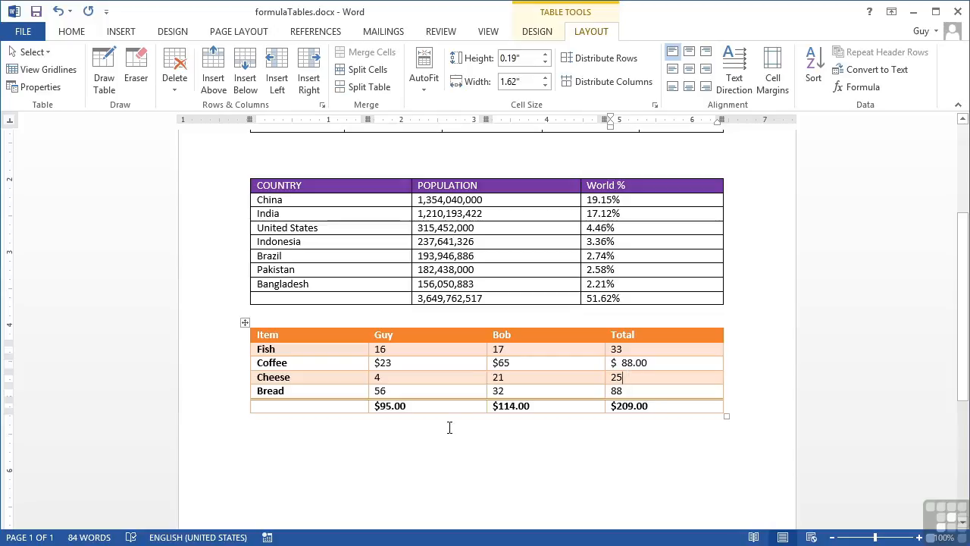
# Step: Update each of the three total fields in the item table's bottom row individually
pyautogui.click(391, 407)
pyautogui.rightClick(394, 407)
pyautogui.click(443, 321)
pyautogui.rightClick(514, 408)
pyautogui.click(558, 323)
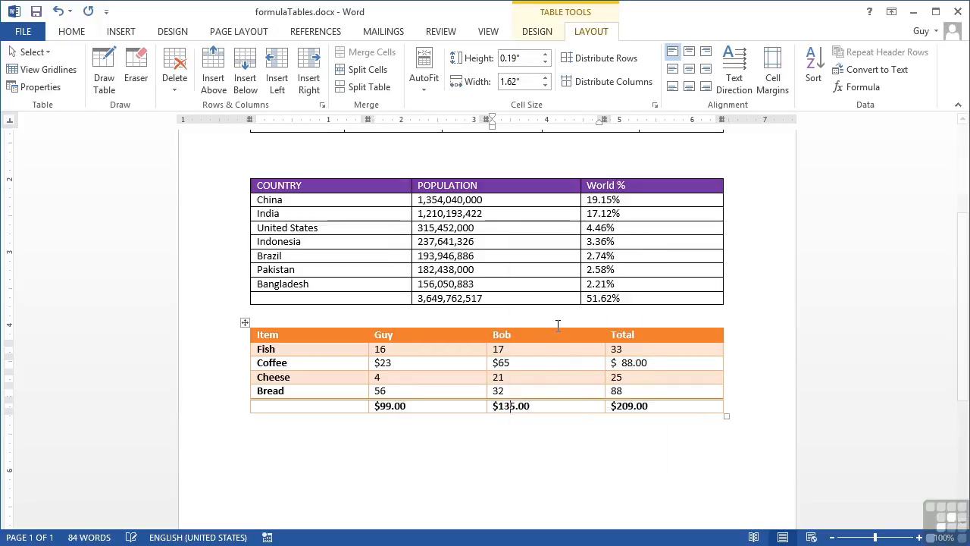
pyautogui.rightClick(630, 408)
pyautogui.click(661, 323)
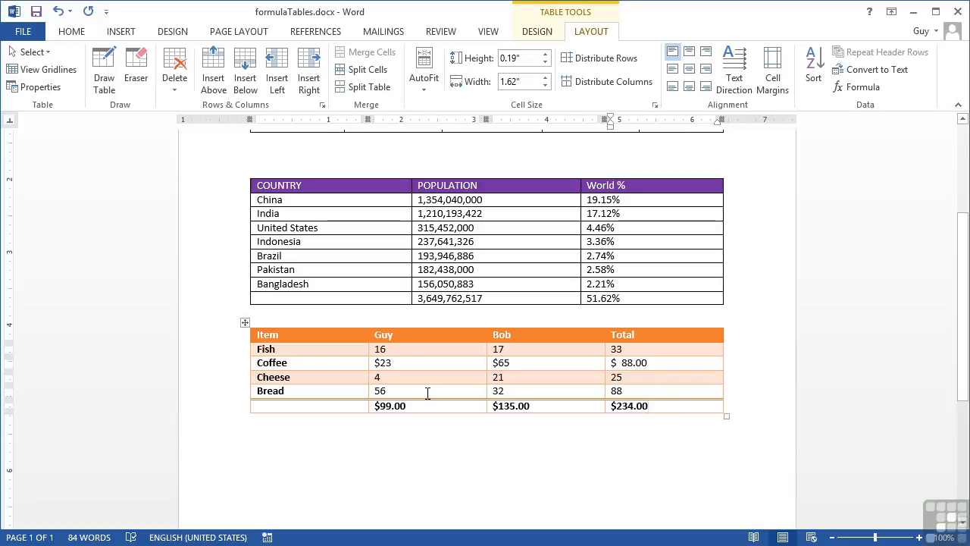
# Step: Update the first person column's total field again, and select the three bottom-row totals together before clearing the selection
pyautogui.doubleClick(396, 407)
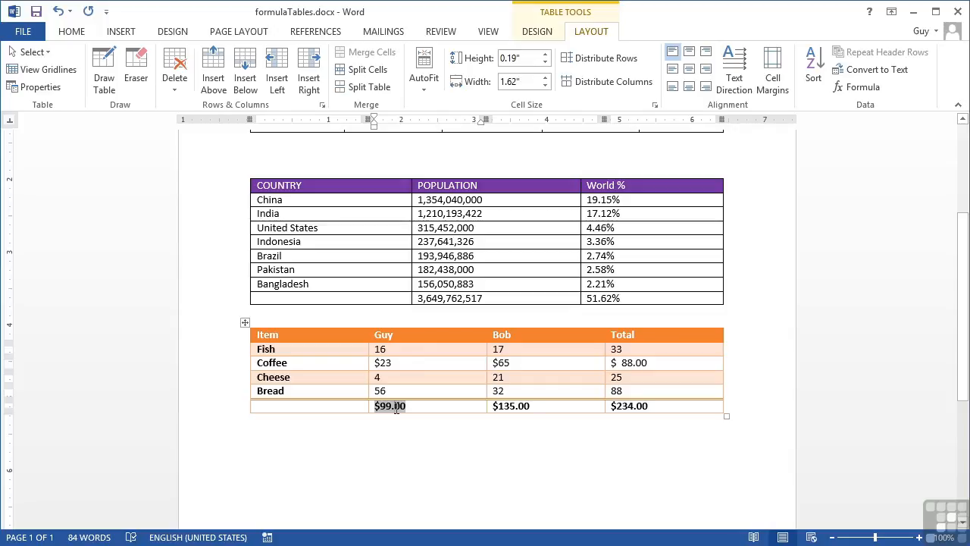
pyautogui.rightClick(396, 408)
pyautogui.click(445, 321)
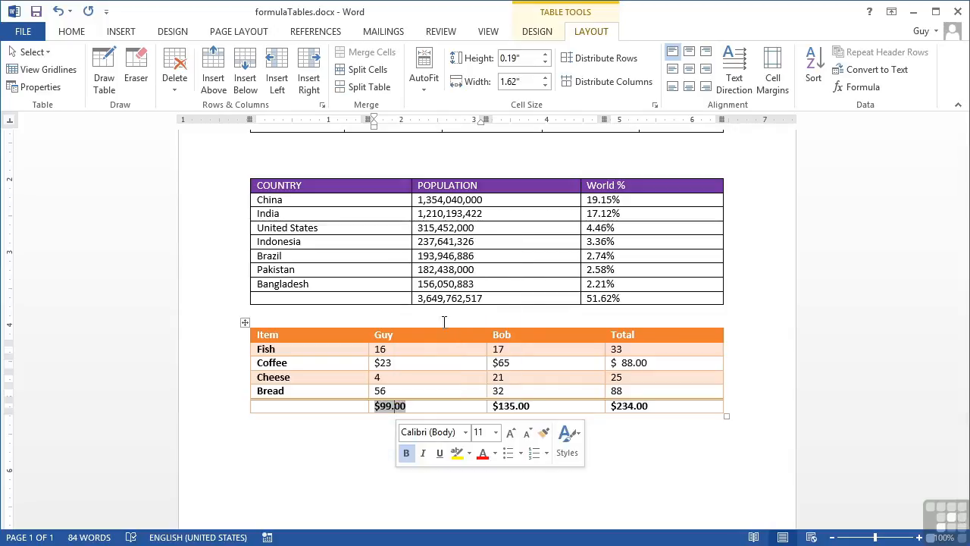
pyautogui.click(399, 408)
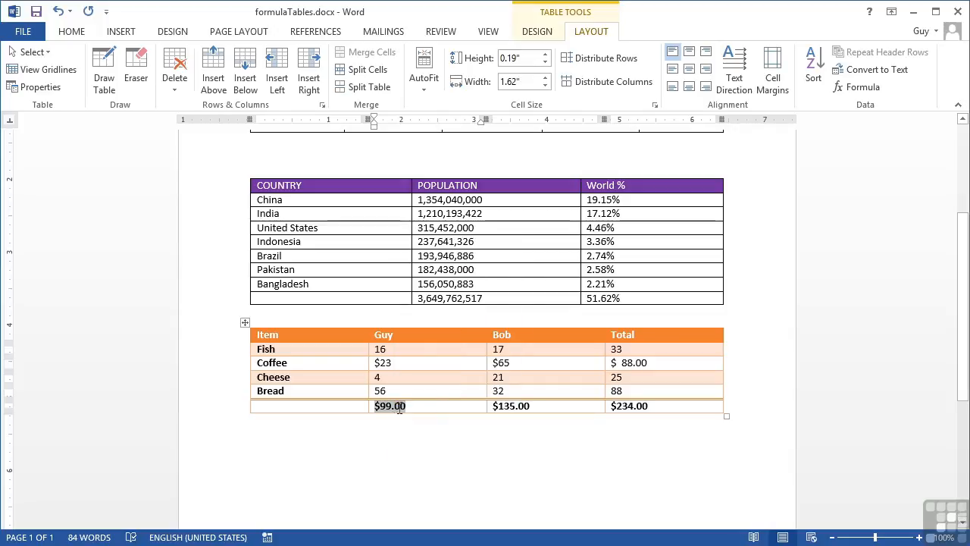
pyautogui.moveTo(400, 410); pyautogui.dragTo(650, 412)
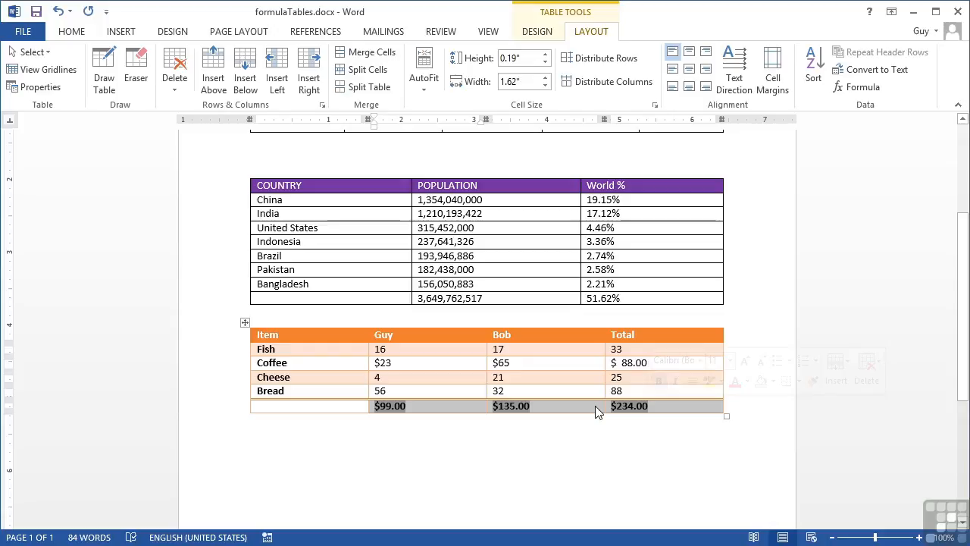
pyautogui.click(455, 406)
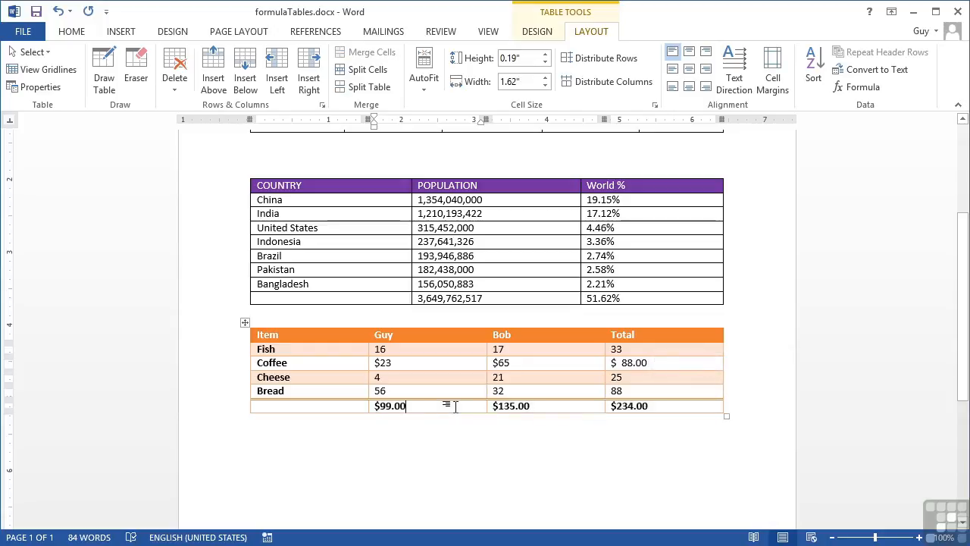
# Step: Toggle the field code of the second person column's total on to view its formula, and toggle it back off
pyautogui.rightClick(519, 408)
pyautogui.click(573, 355)
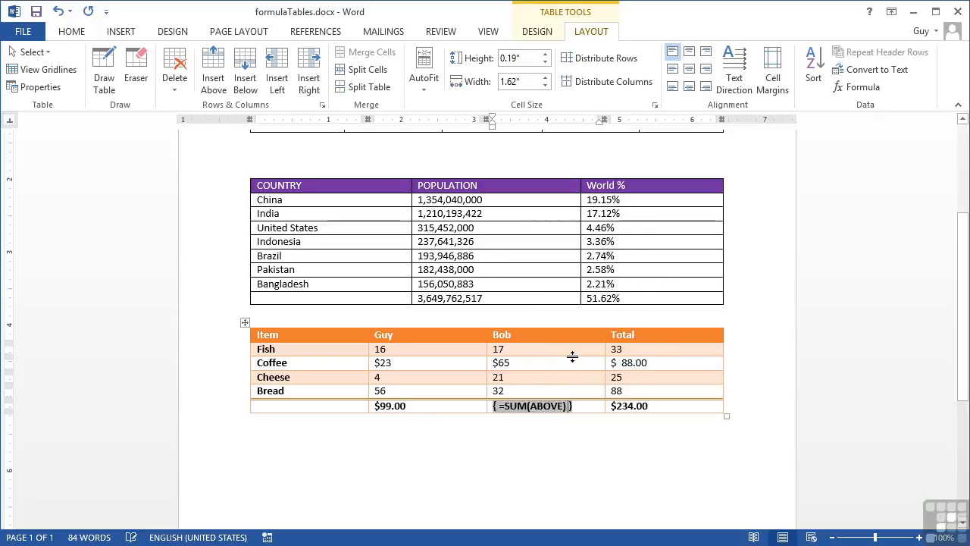
pyautogui.rightClick(521, 406)
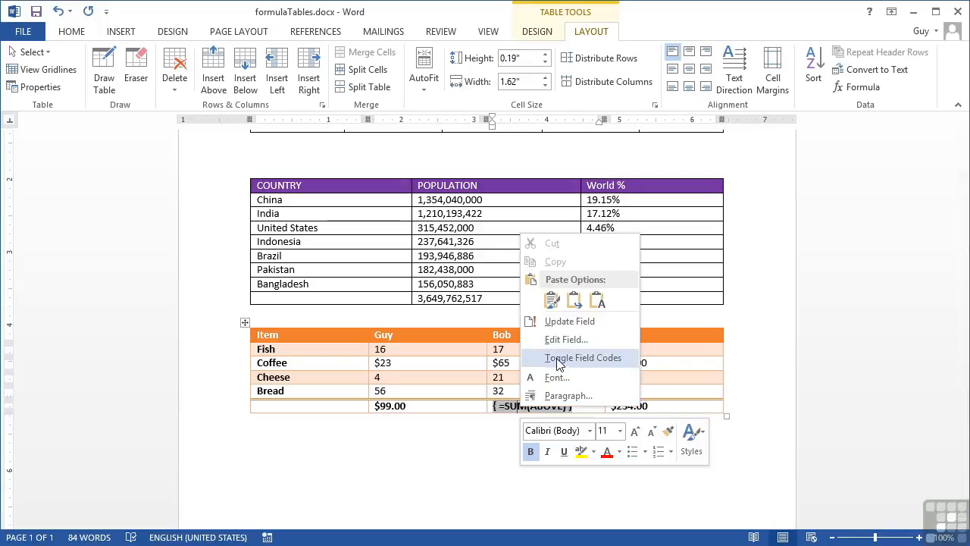
pyautogui.click(580, 356)
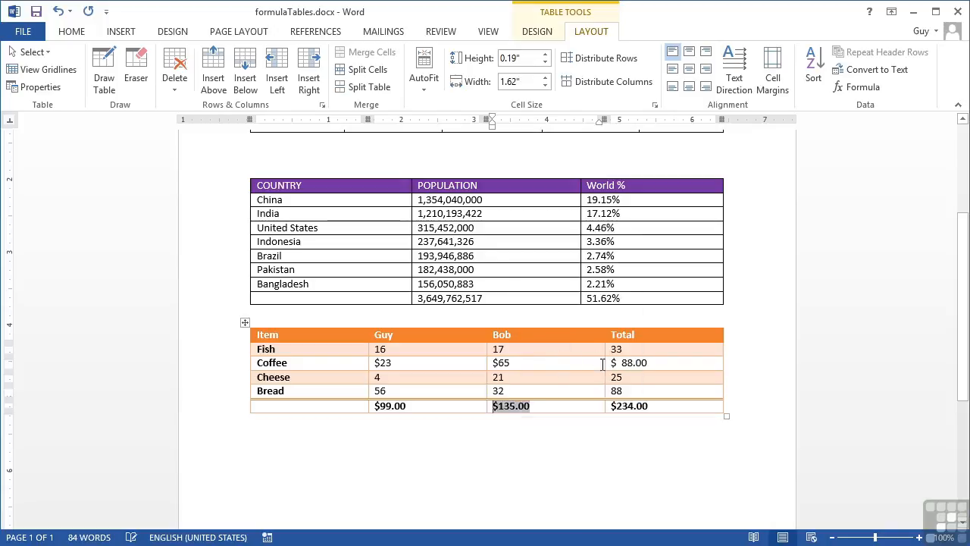
# Step: Review the formula and number format options of the second person column's total, cancel without changes, and update the field
pyautogui.rightClick(517, 406)
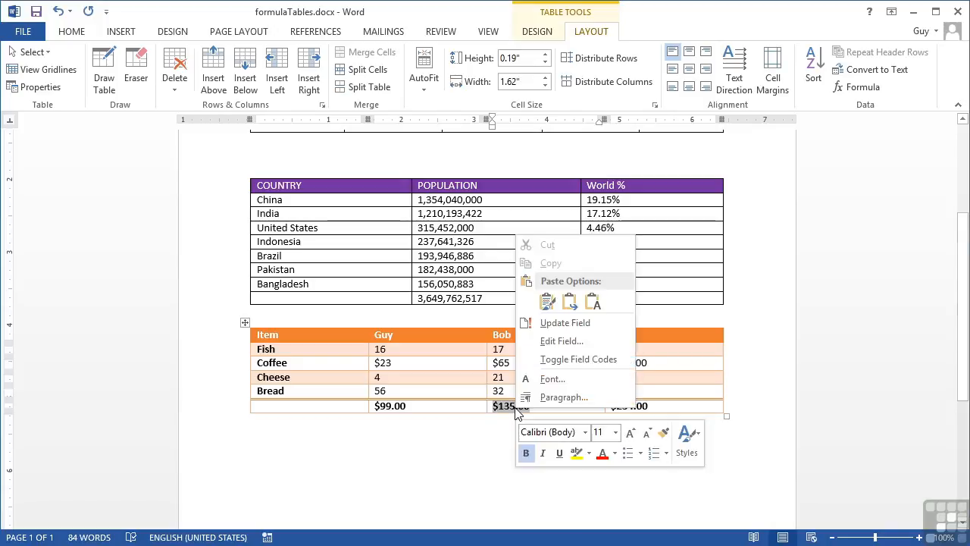
pyautogui.click(563, 342)
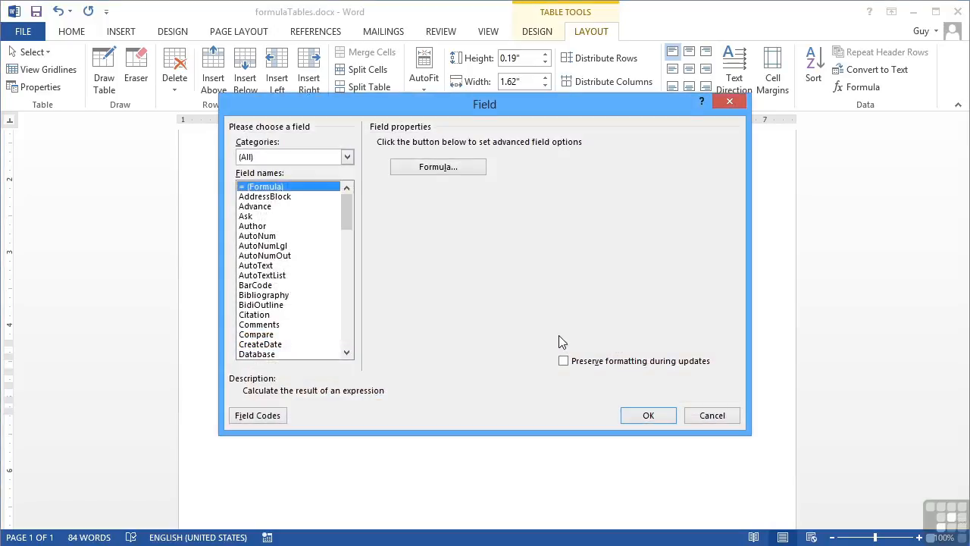
pyautogui.click(436, 167)
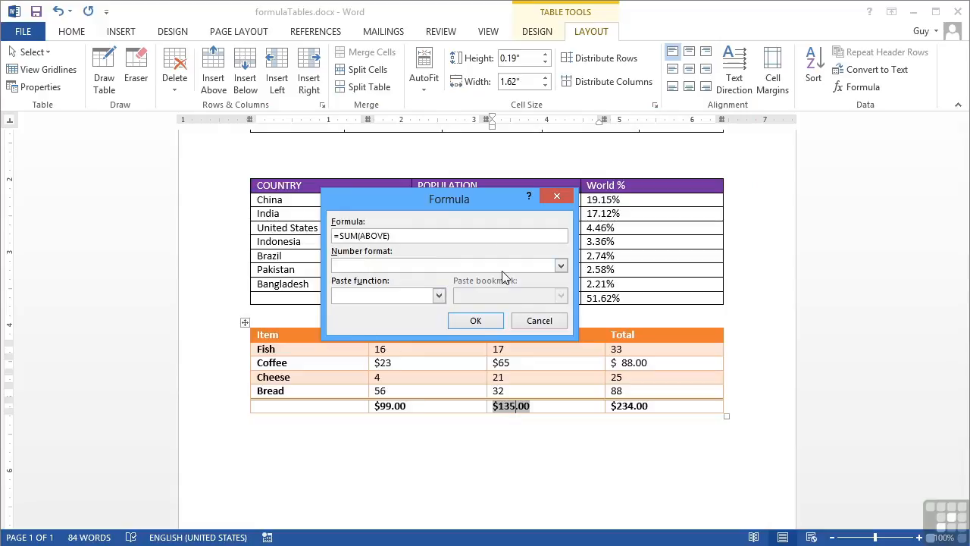
pyautogui.moveTo(454, 198); pyautogui.dragTo(453, 180)
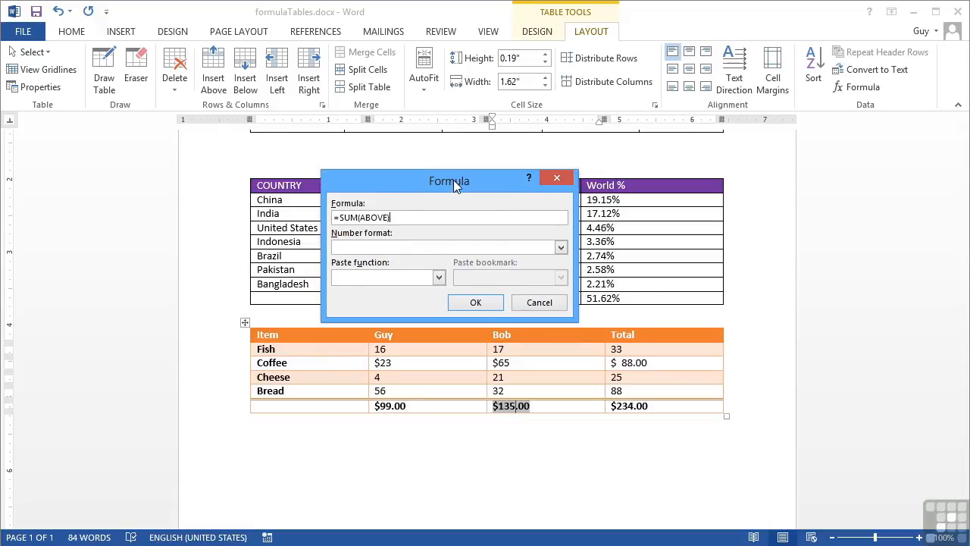
pyautogui.click(561, 248)
pyautogui.click(561, 250)
pyautogui.click(553, 303)
pyautogui.rightClick(513, 410)
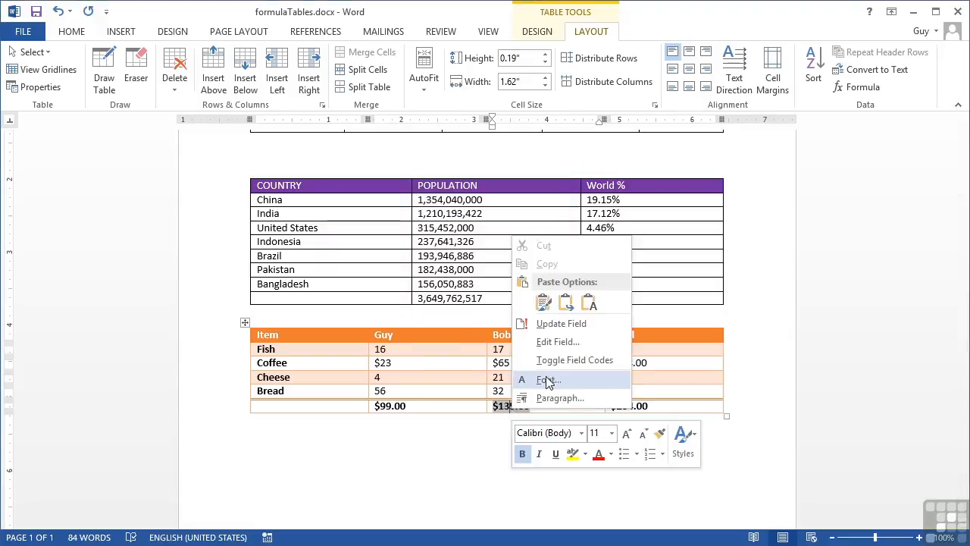
pyautogui.click(565, 324)
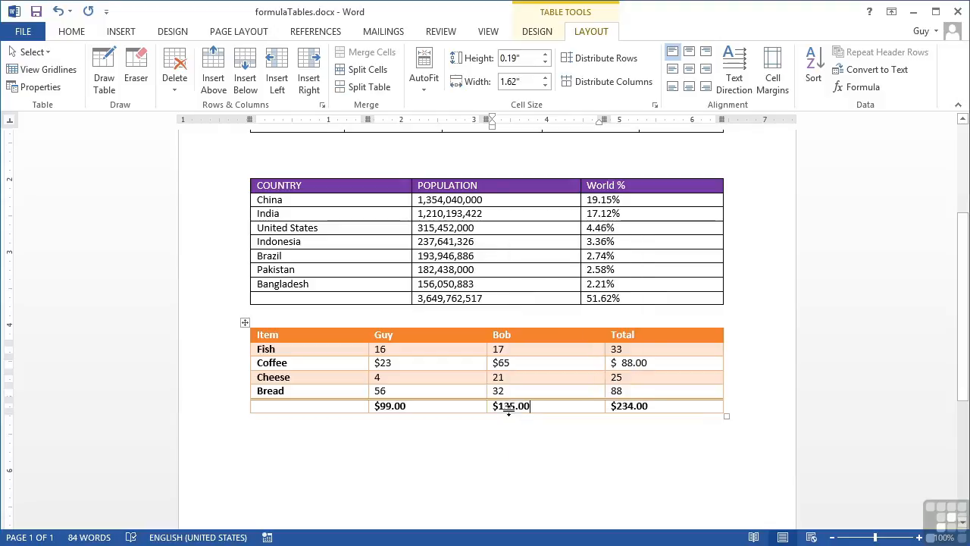